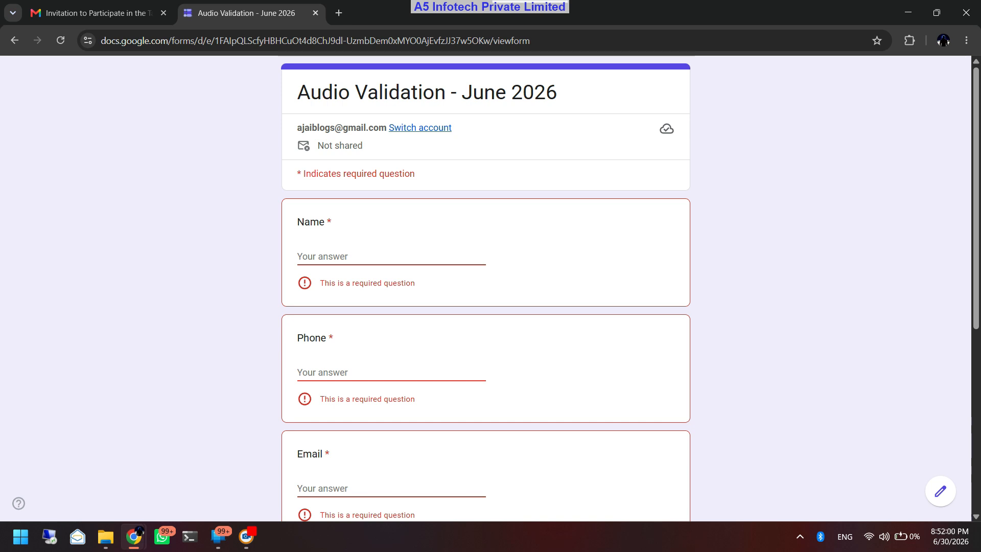
# Fill in the Audio Validation - June 2026 form with the participant's name, phone number and e-mail address
pyautogui.click(307, 256)
pyautogui.write('Aja')
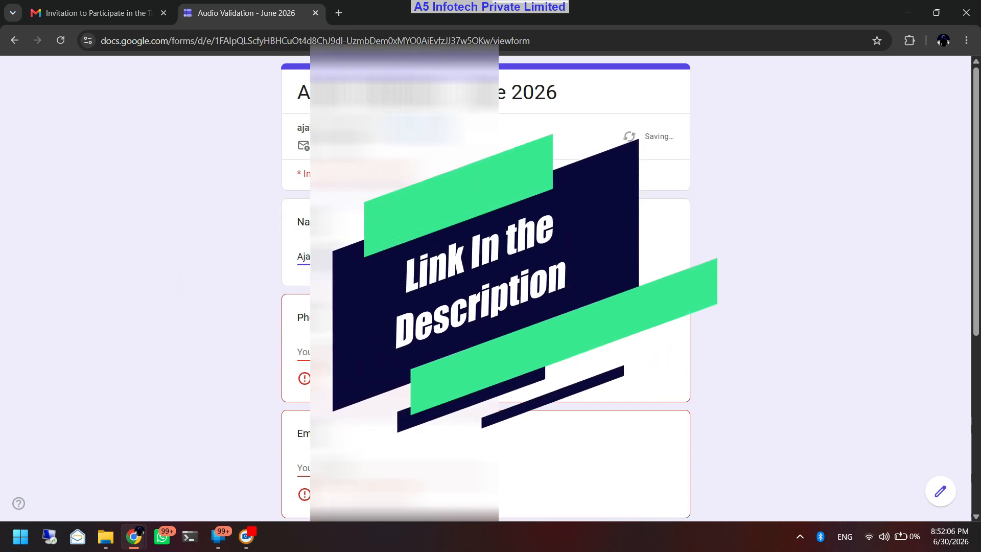
pyautogui.click(306, 352)
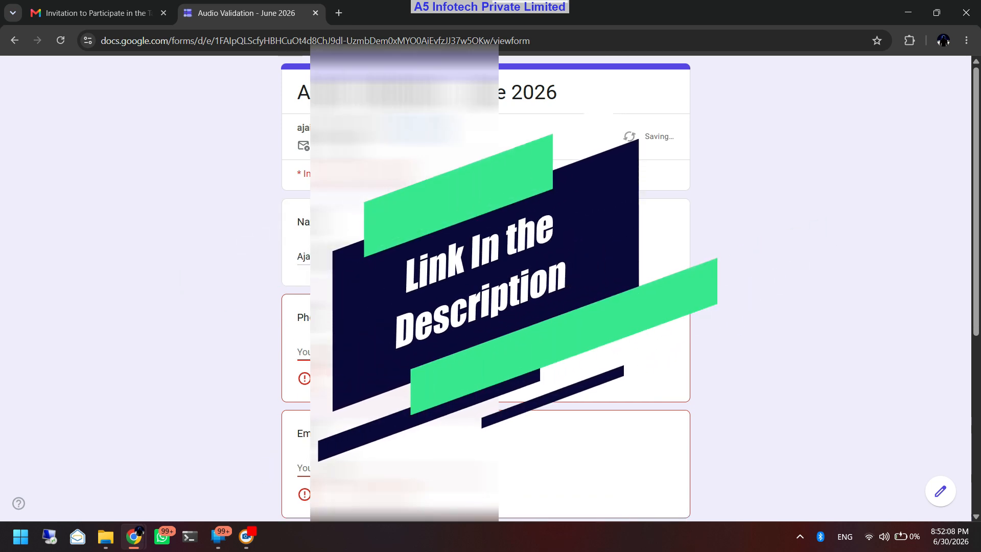
pyautogui.write('+91')
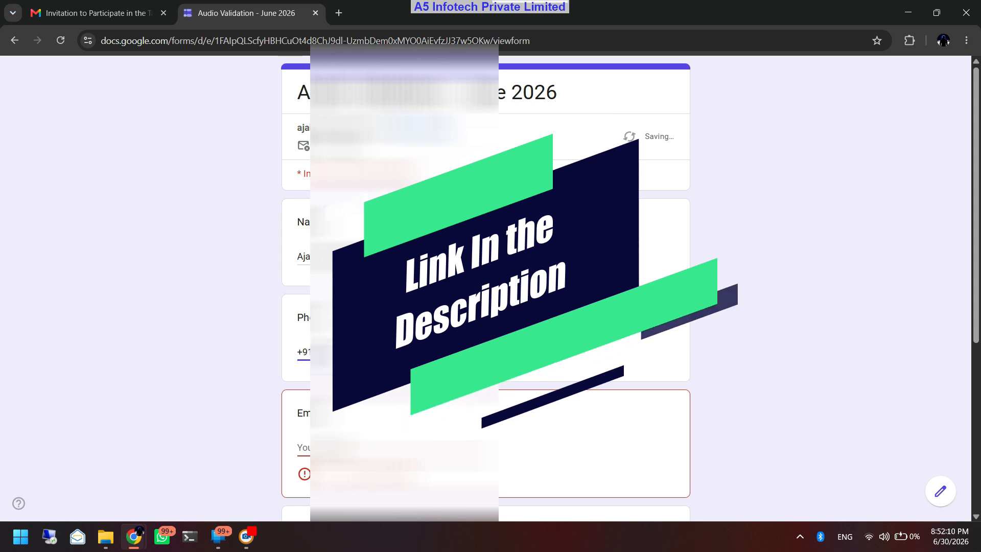
pyautogui.click(357, 447)
pyautogui.write('aja')
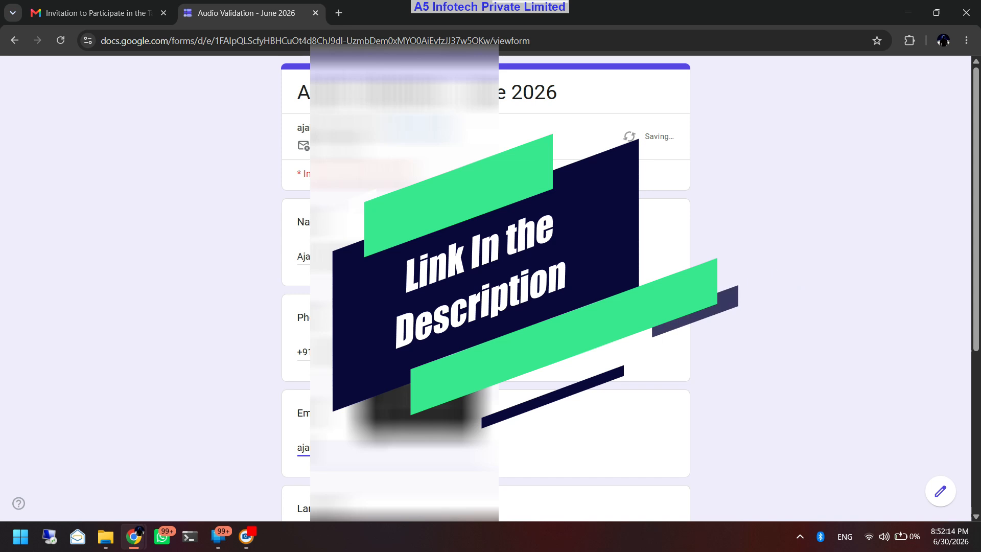
pyautogui.click(420, 414)
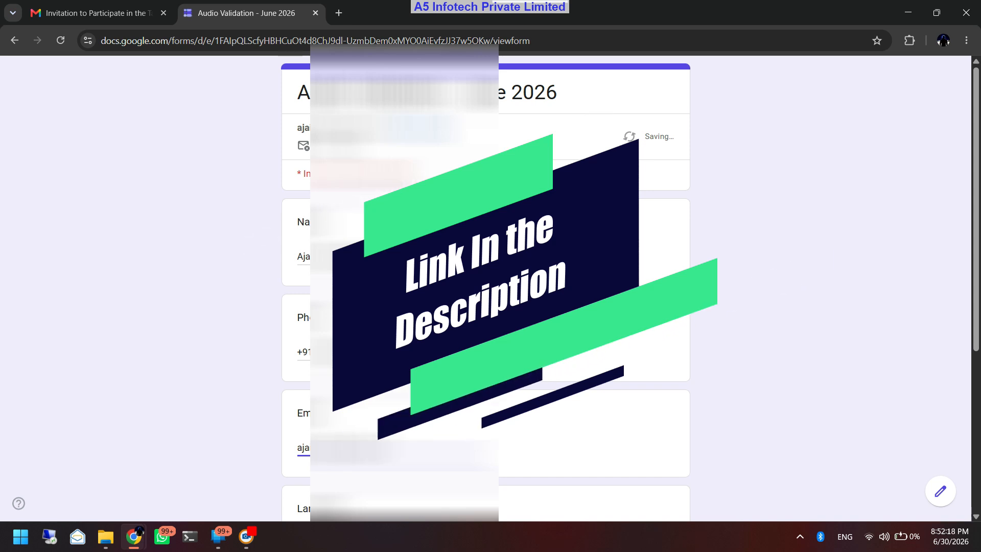
pyautogui.click(303, 257)
pyautogui.click(302, 352)
# Choose the first language option in the form and submit the response
pyautogui.scroll(-1, 303, 352)
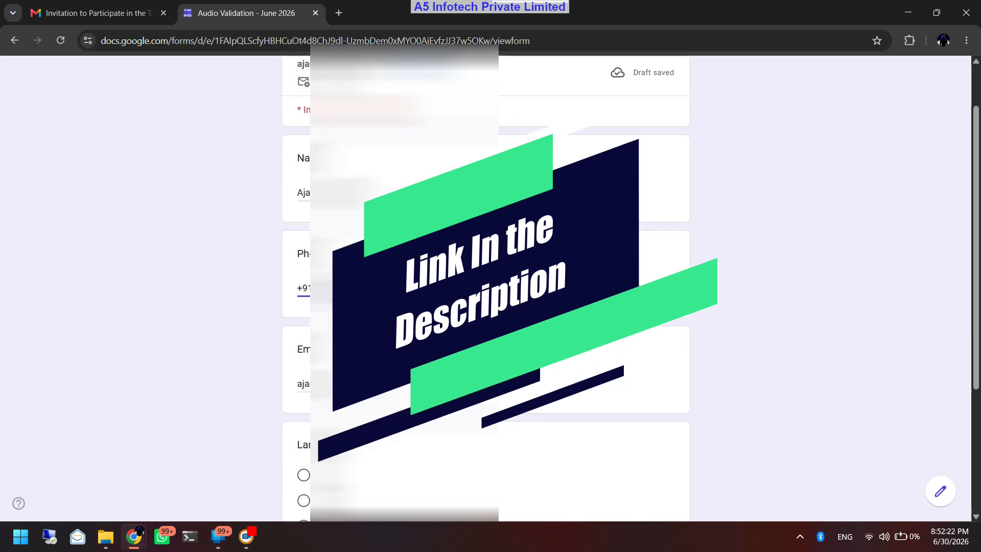
pyautogui.scroll(-2, 302, 352)
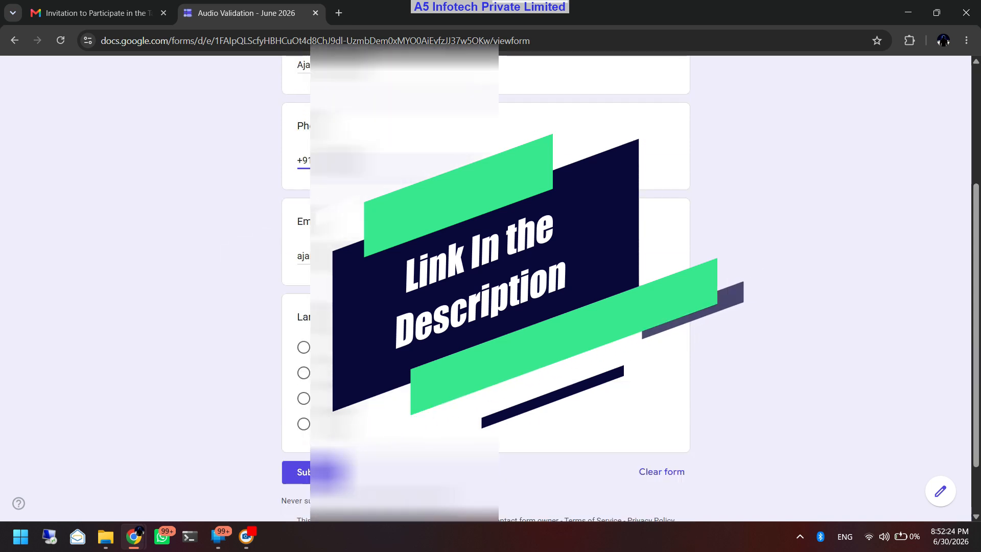
pyautogui.click(303, 347)
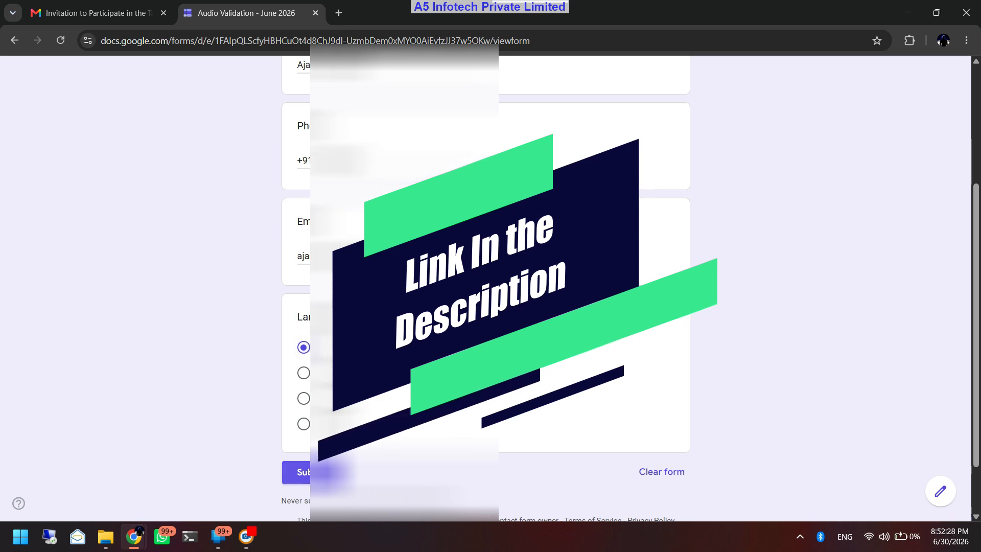
pyautogui.click(302, 472)
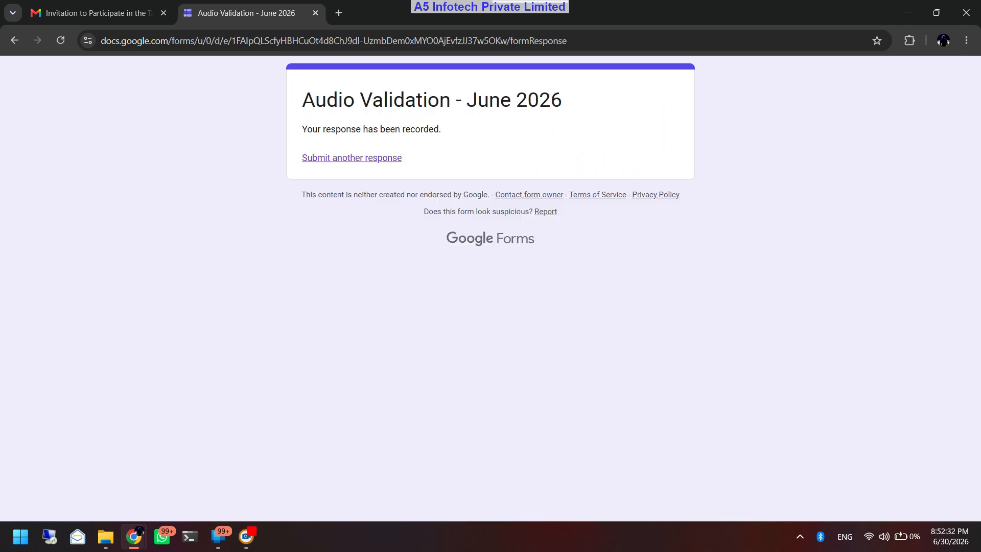
# Switch to the Gmail invitation, follow its STEP 1 clan link and sign in to KGeN with a Google account
pyautogui.click(92, 13)
pyautogui.scroll(1, 552, 296)
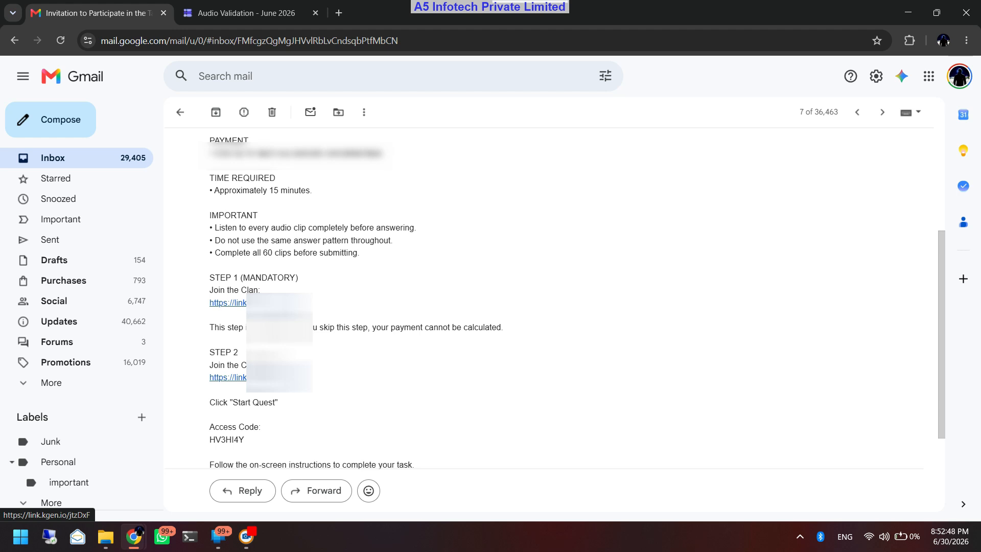
pyautogui.click(228, 303)
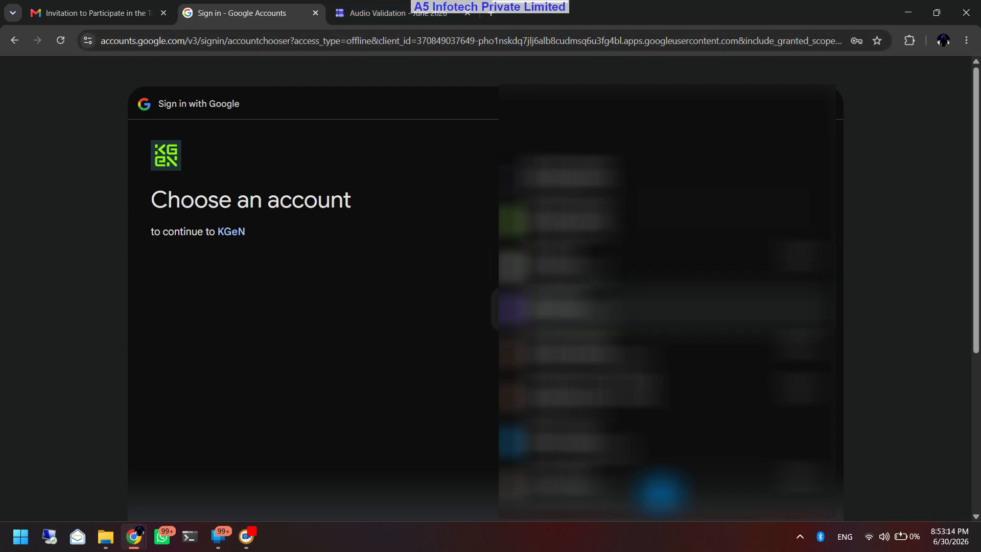
pyautogui.click(562, 309)
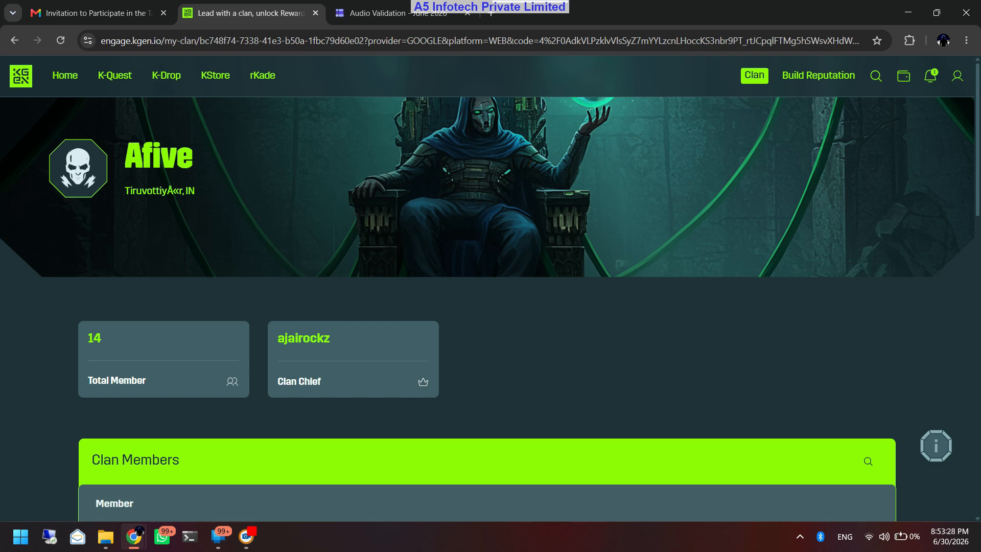
pyautogui.scroll(-5, 490, 306)
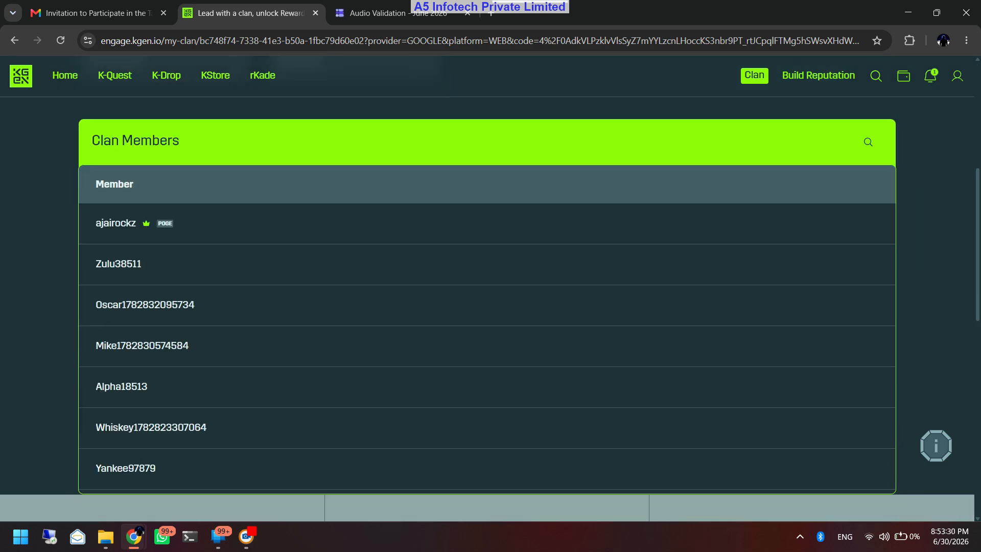
pyautogui.scroll(6, 490, 306)
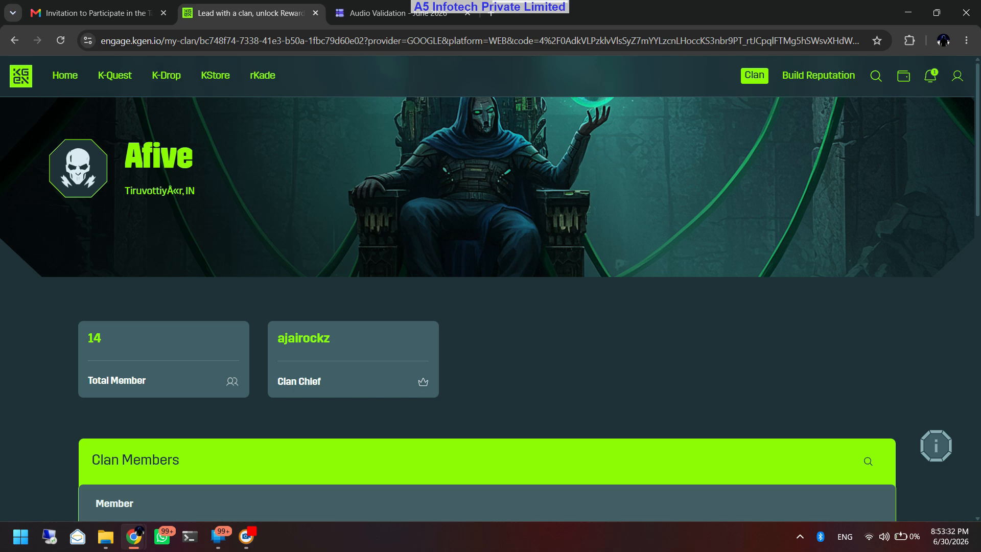
# Follow the STEP 2 link in the Gmail invitation, dismiss the promotional offer and start the Project Hero: Tamil K-Quest
pyautogui.click(97, 12)
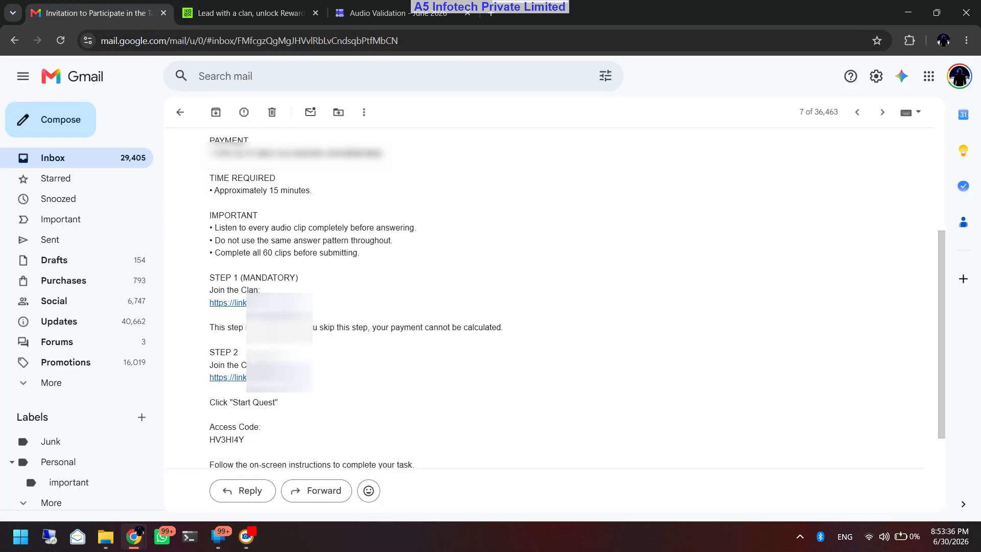
pyautogui.click(228, 377)
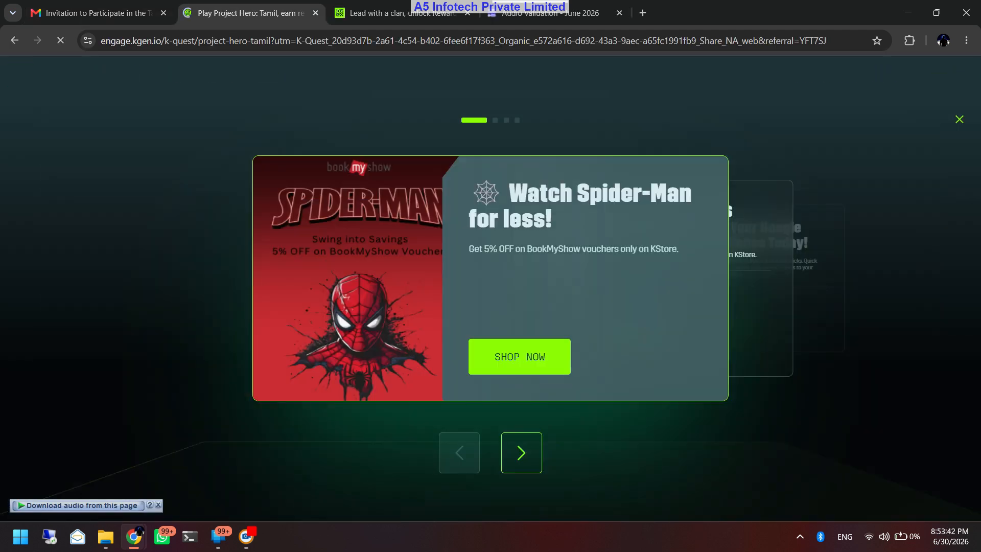
pyautogui.press('Escape')
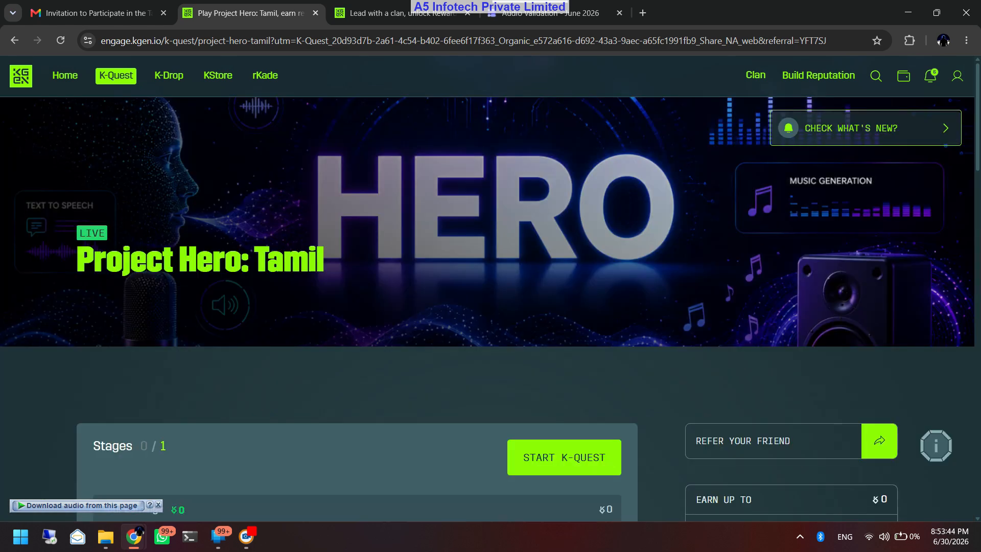
pyautogui.scroll(-4, 488, 306)
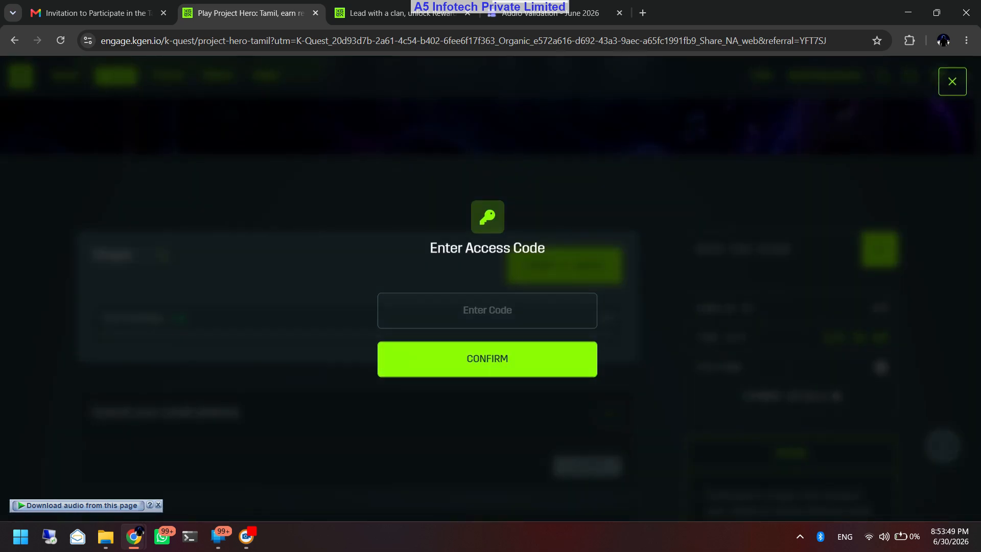
# Copy the access code from the Gmail invitation, paste it into the K-Quest's access code field, confirm it and close the dialog
pyautogui.click(487, 310)
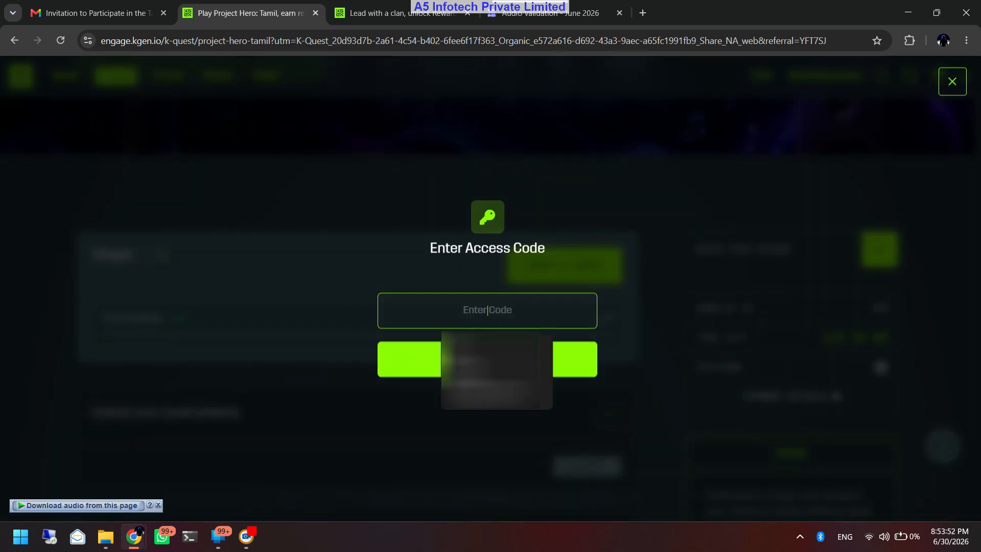
pyautogui.hotkey('ctrl', '1')
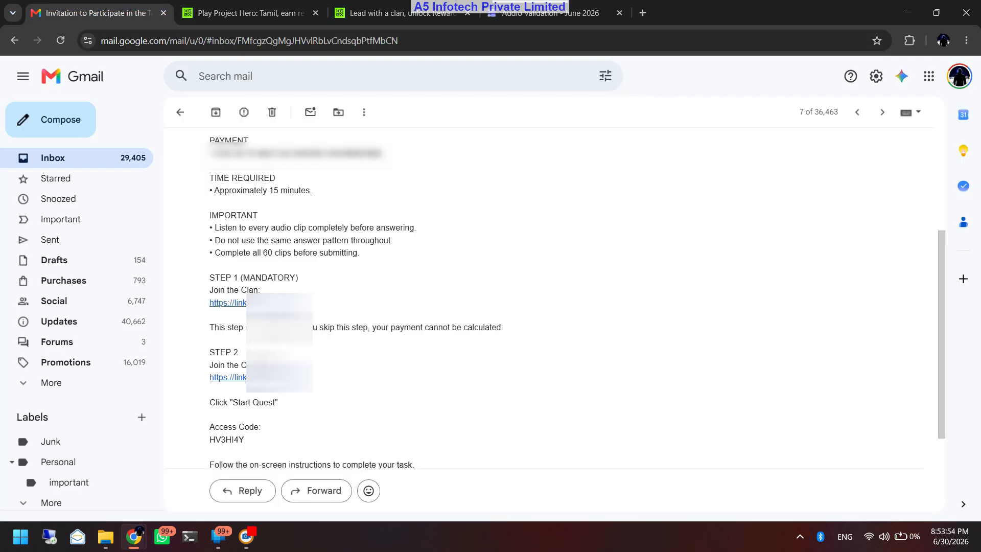
pyautogui.scroll(-3, 551, 306)
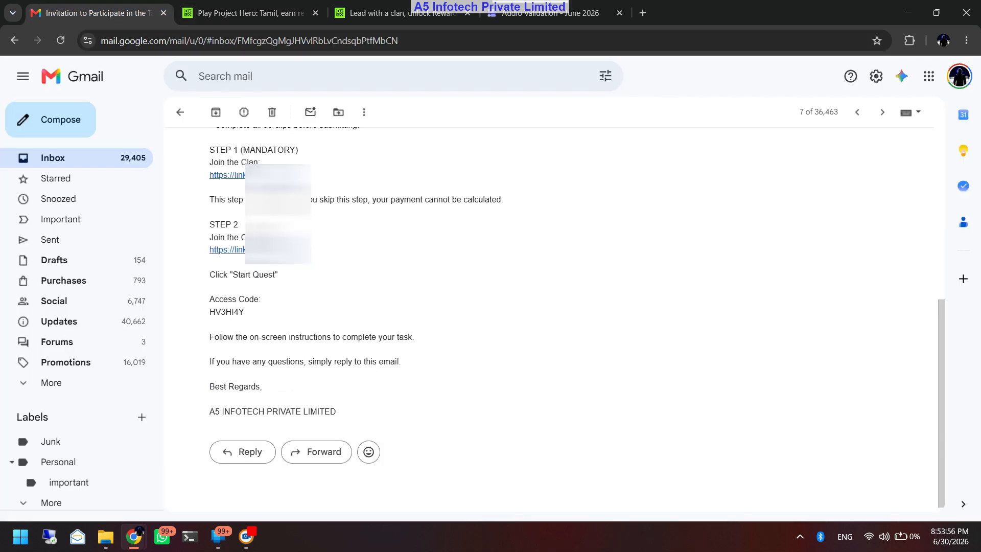
pyautogui.moveTo(219, 299); pyautogui.dragTo(260, 299)
pyautogui.doubleClick(227, 311)
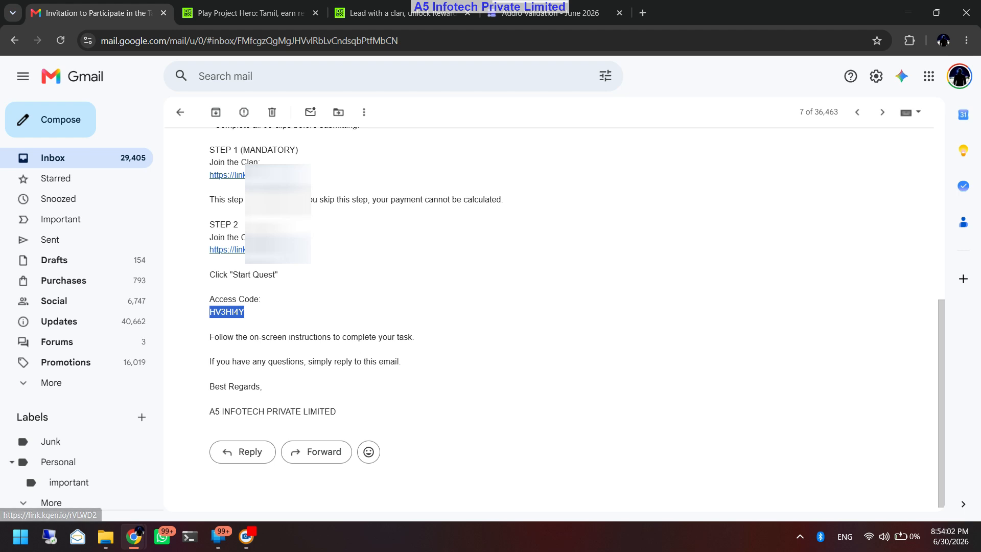
pyautogui.hotkey('ctrl', 'Tab')
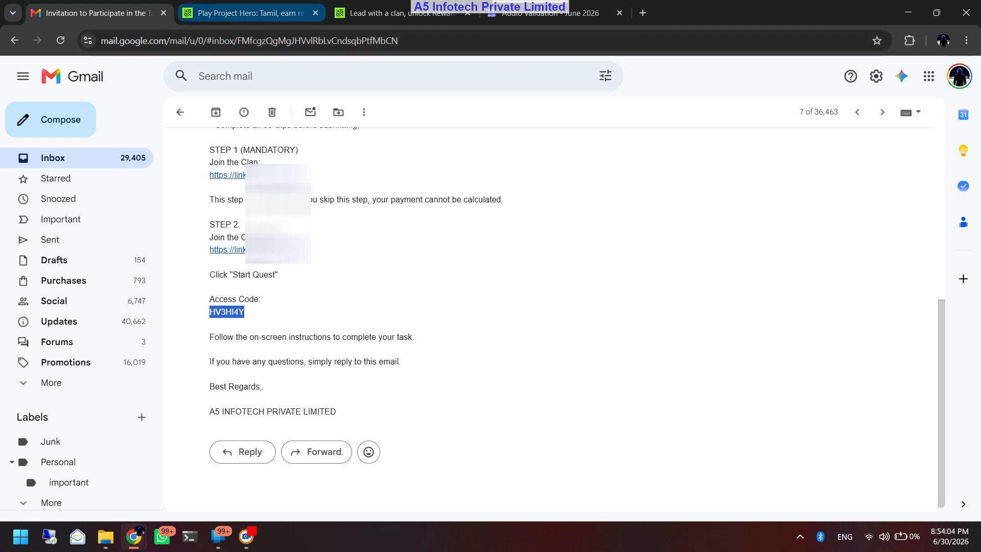
pyautogui.press('super+v')
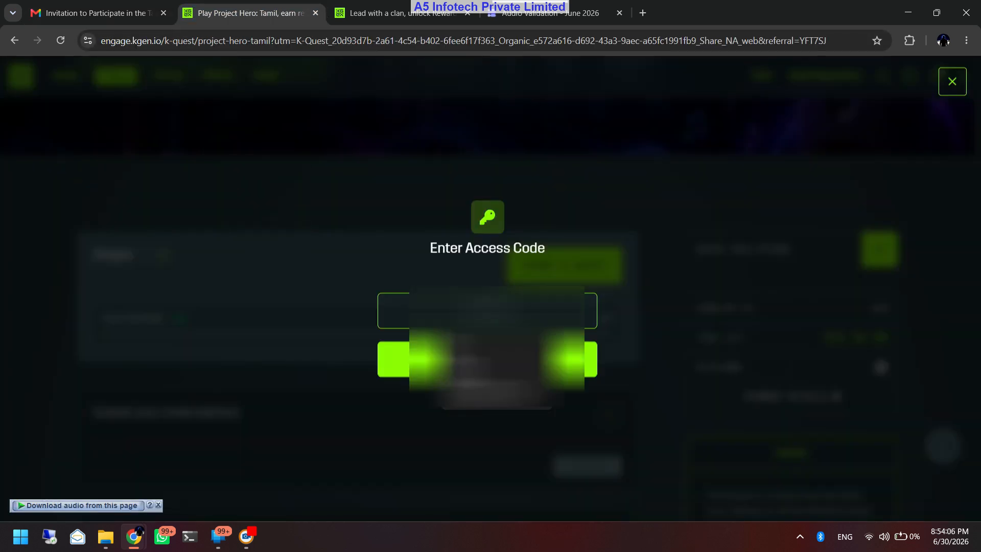
pyautogui.hotkey('ctrl', 'v')
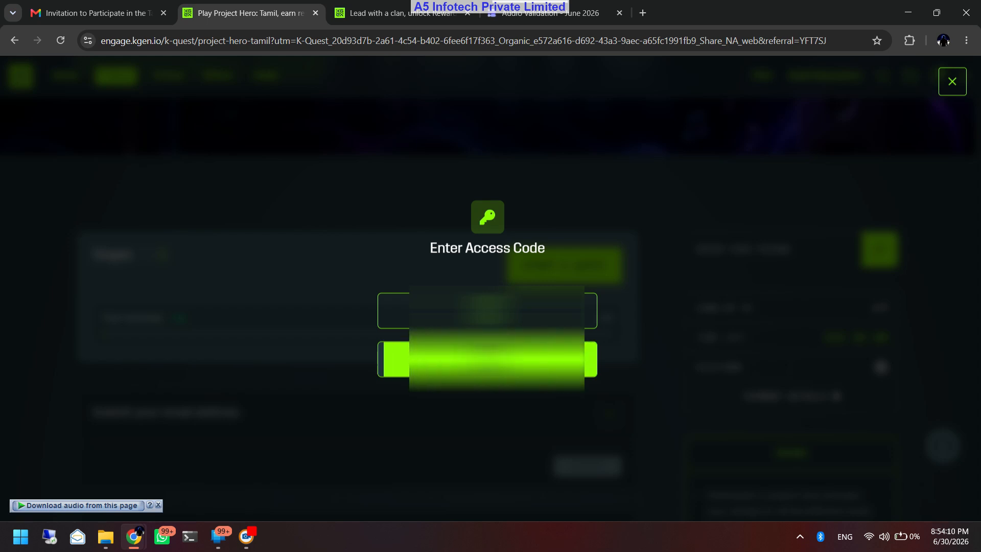
pyautogui.click(487, 359)
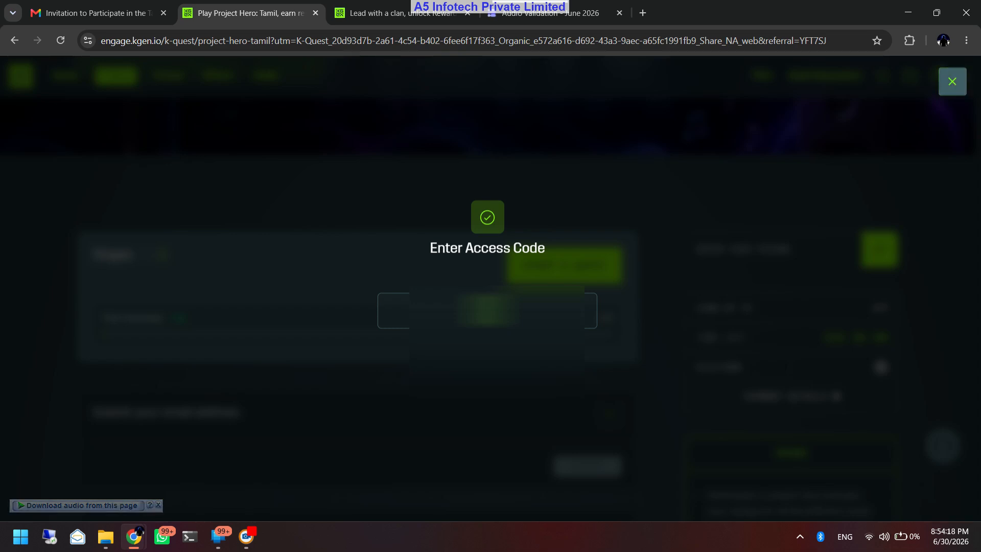
pyautogui.click(953, 80)
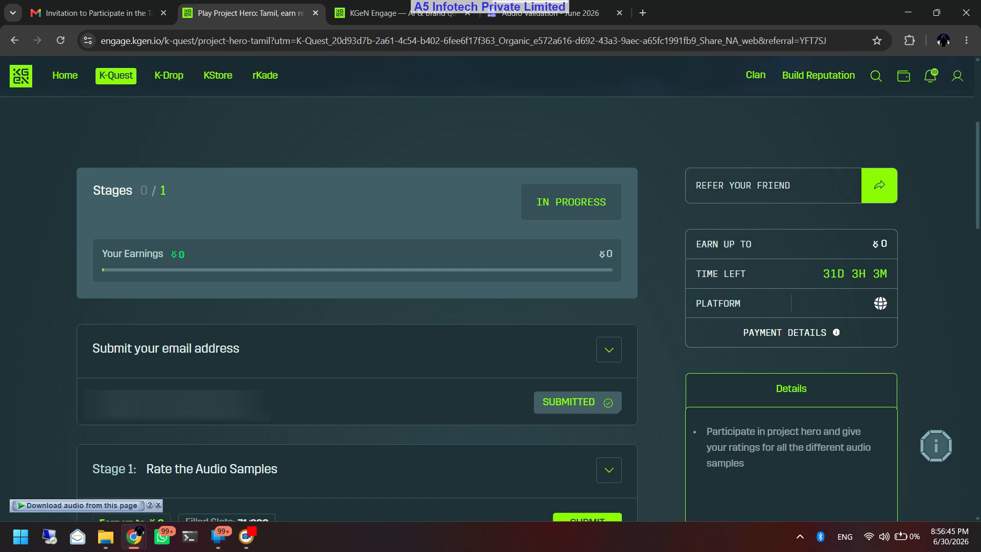
# Expand the K-Quest's "Submit your email address" section and review its details
pyautogui.scroll(-3, 357, 307)
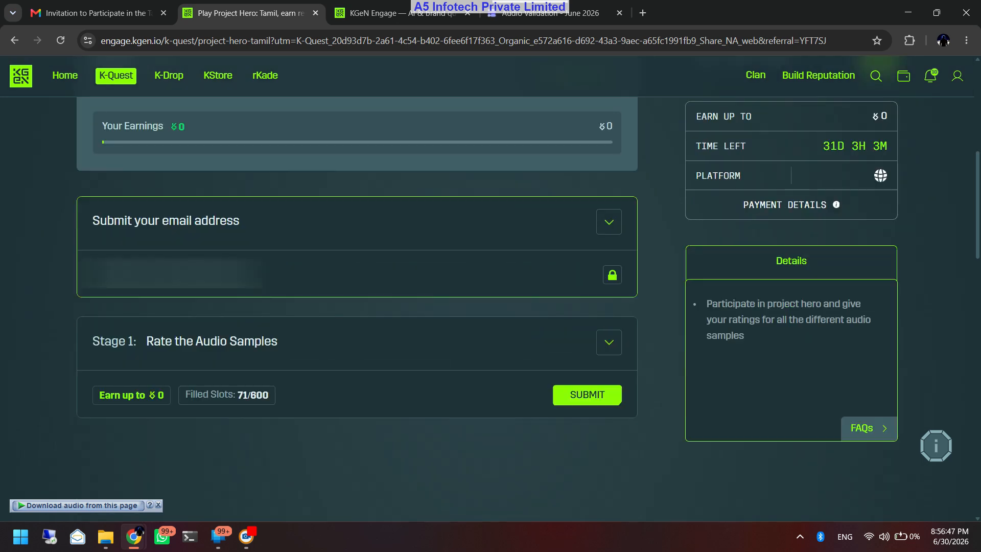
pyautogui.click(609, 222)
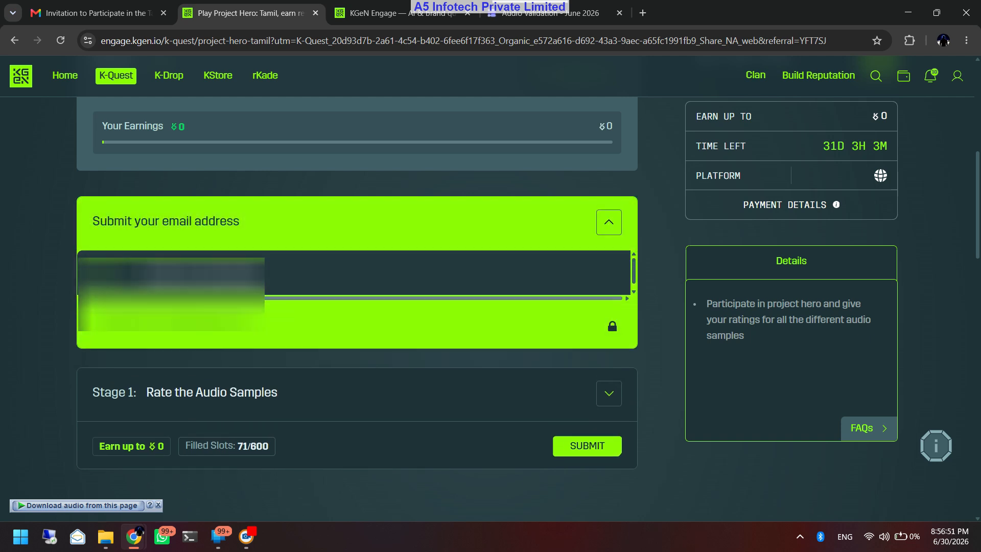
pyautogui.moveTo(159, 324); pyautogui.dragTo(250, 323)
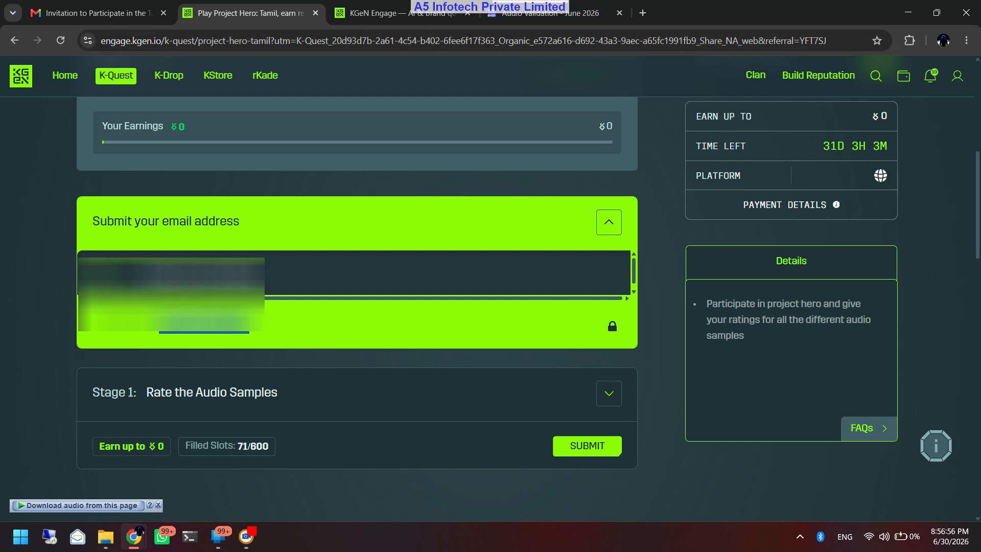
pyautogui.scroll(-1, 357, 255)
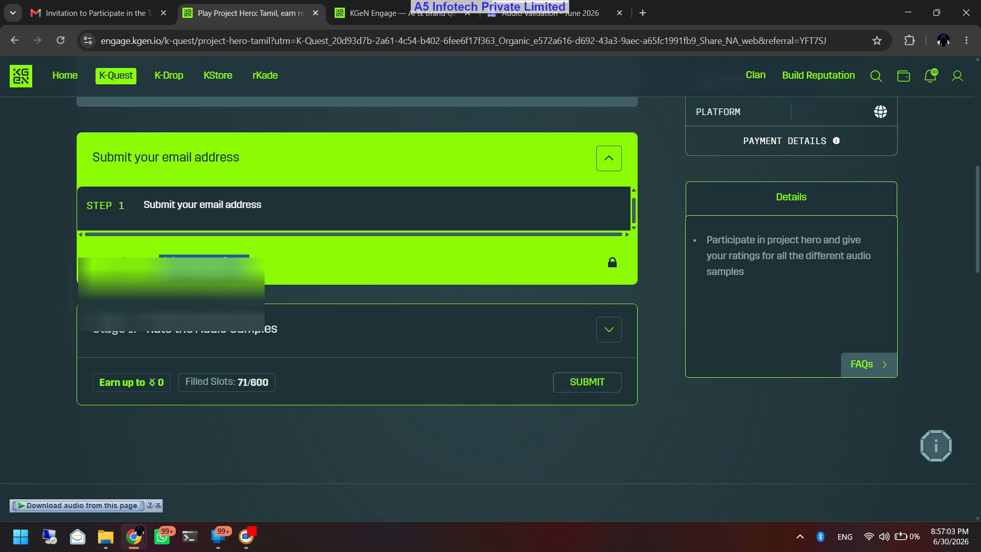
# Open the submission for Stage 1: Rate the Audio Samples and launch its unique survey link in a new tab
pyautogui.click(586, 382)
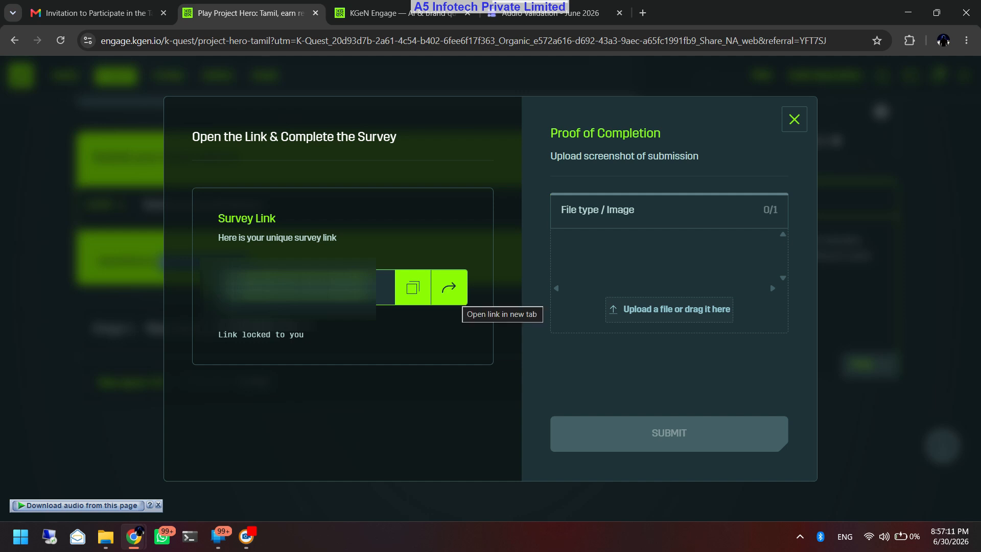
pyautogui.click(449, 287)
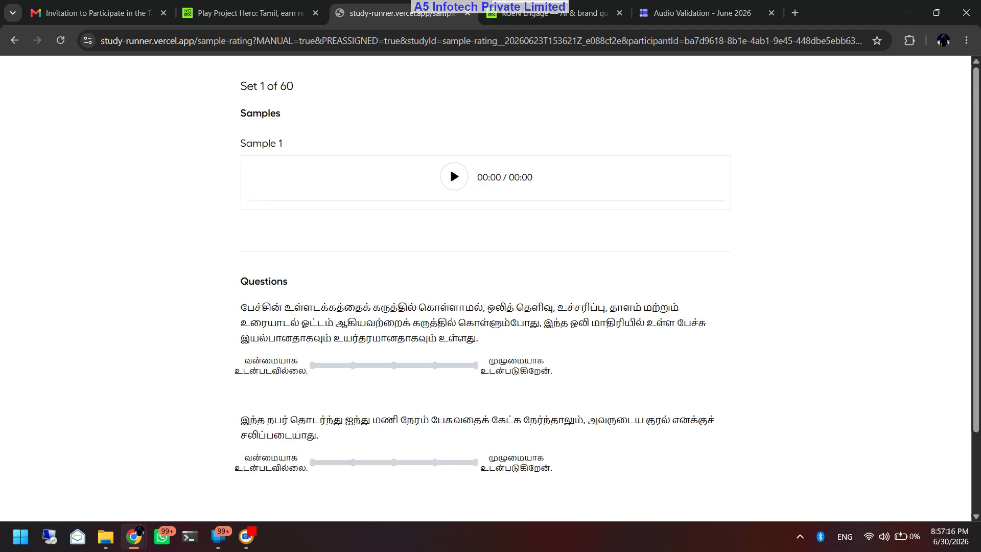
pyautogui.moveTo(296, 86); pyautogui.dragTo(260, 85)
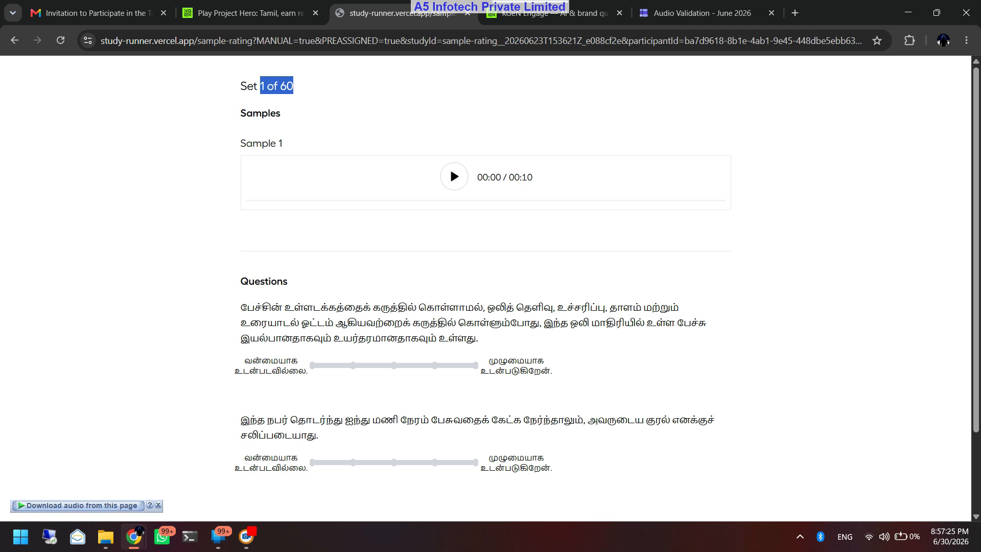
pyautogui.click(276, 85)
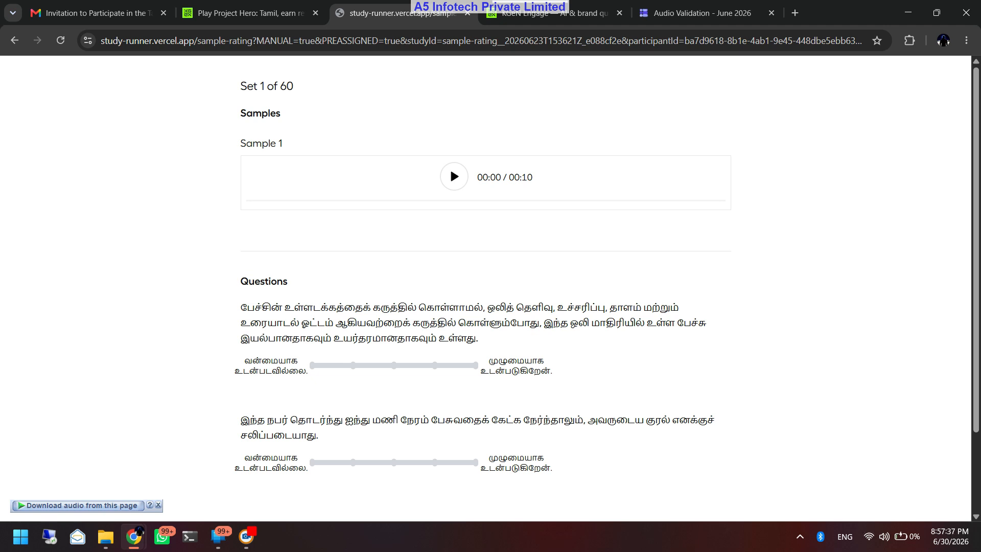
# Play Sample 1 in Set 1 and rate the first question, on natural and high-quality speech, at full agreement
pyautogui.click(454, 177)
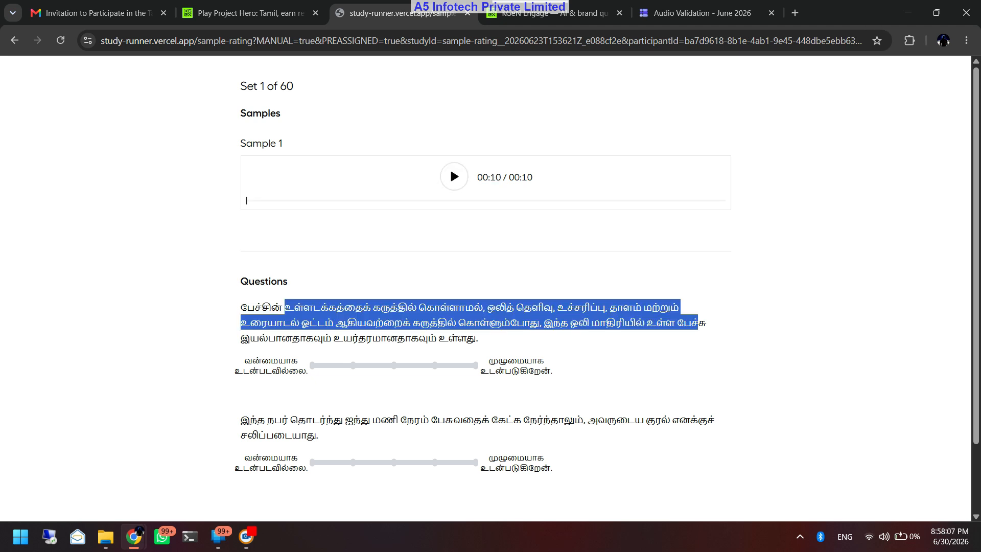
pyautogui.moveTo(435, 365); pyautogui.dragTo(476, 365)
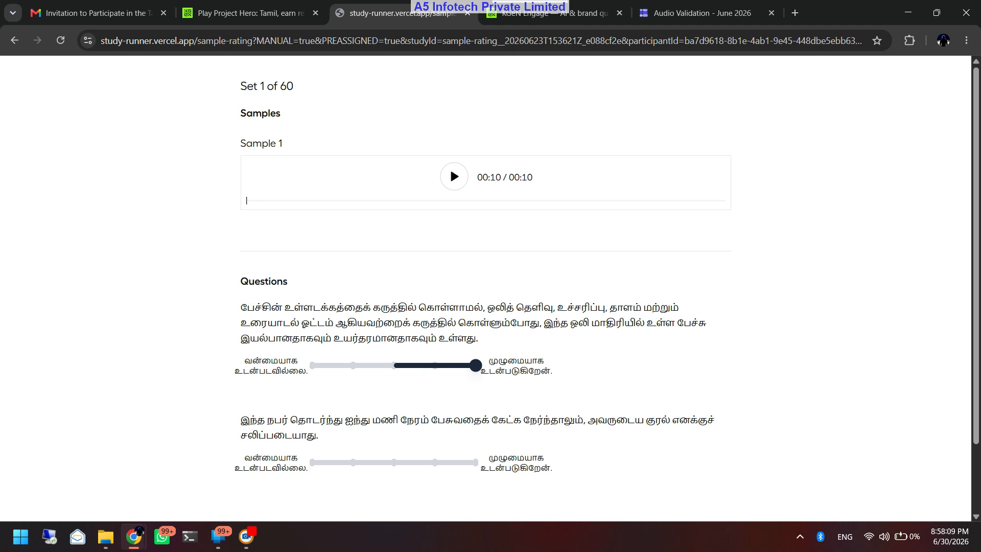
pyautogui.moveTo(489, 360); pyautogui.dragTo(553, 371)
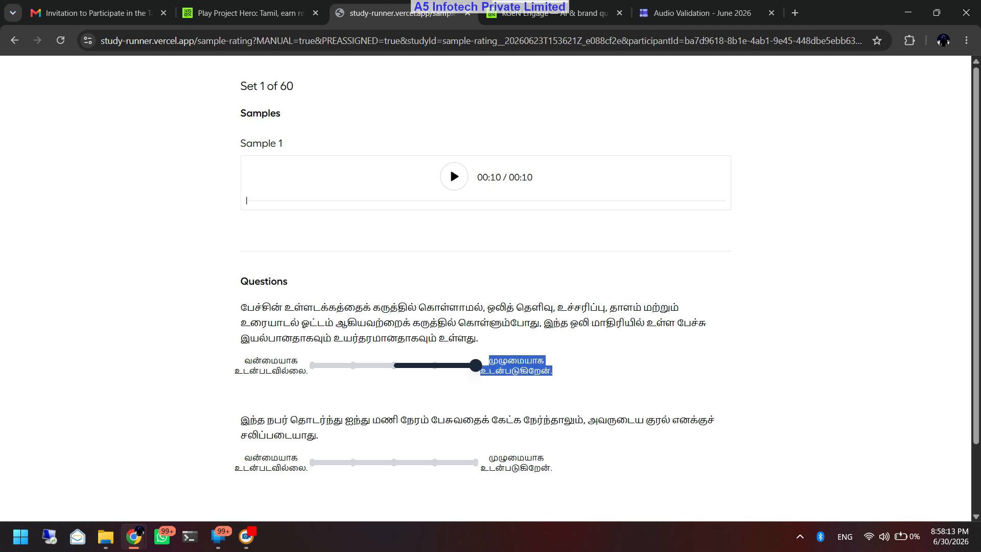
pyautogui.click(556, 372)
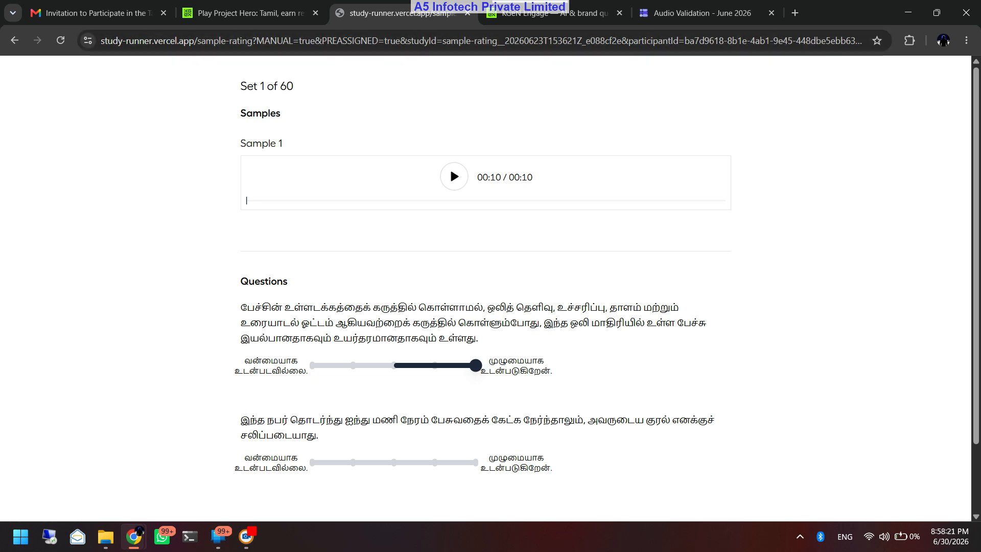
# Rate the second question, on listening to the voice for five hours, at full agreement and submit Set 1
pyautogui.scroll(-2, 449, 104)
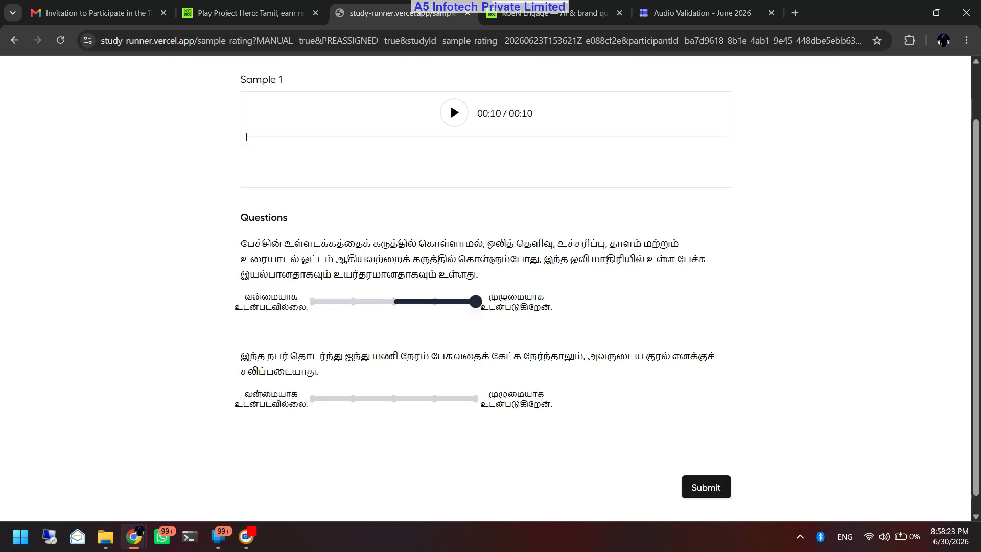
pyautogui.moveTo(240, 356); pyautogui.dragTo(318, 372)
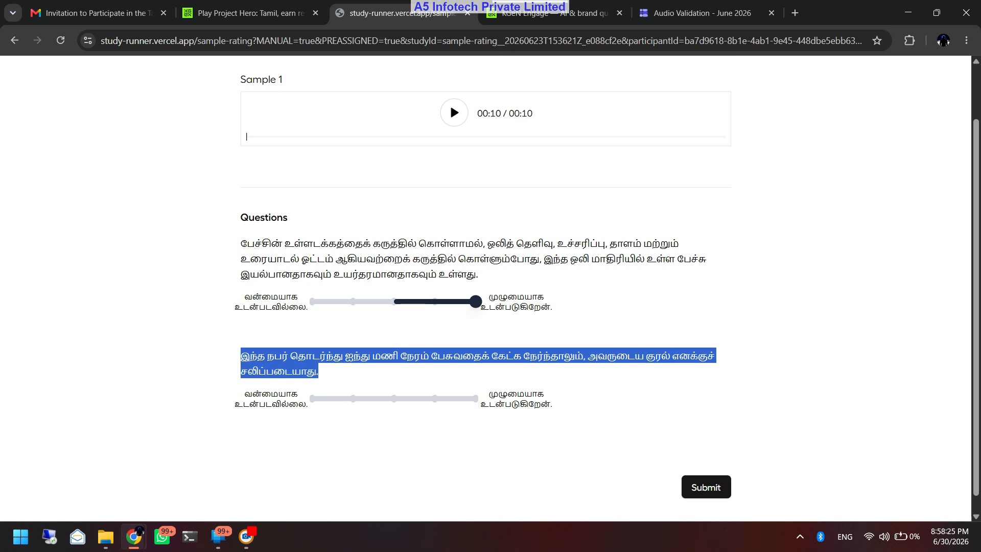
pyautogui.click(318, 371)
pyautogui.click(475, 397)
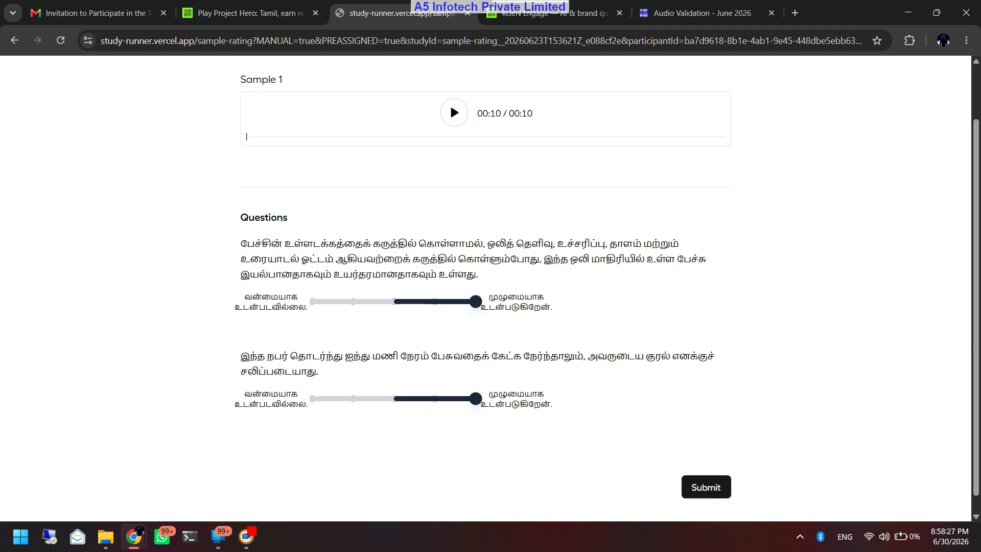
pyautogui.click(706, 486)
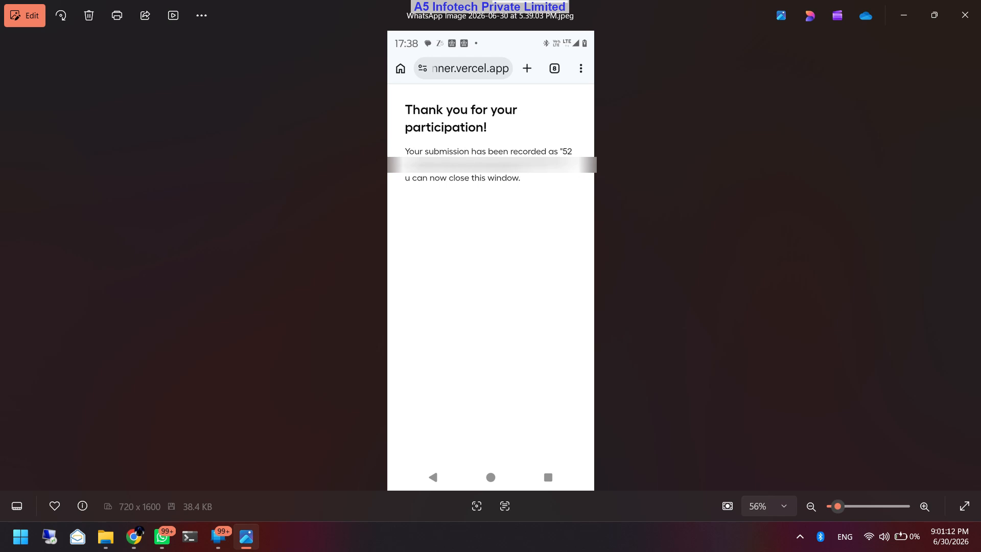
# Switch from the photo viewer to the Project Hero: Tamil page in Chrome, review the Proof of Completion upload and close the dialog
pyautogui.moveTo(134, 537)
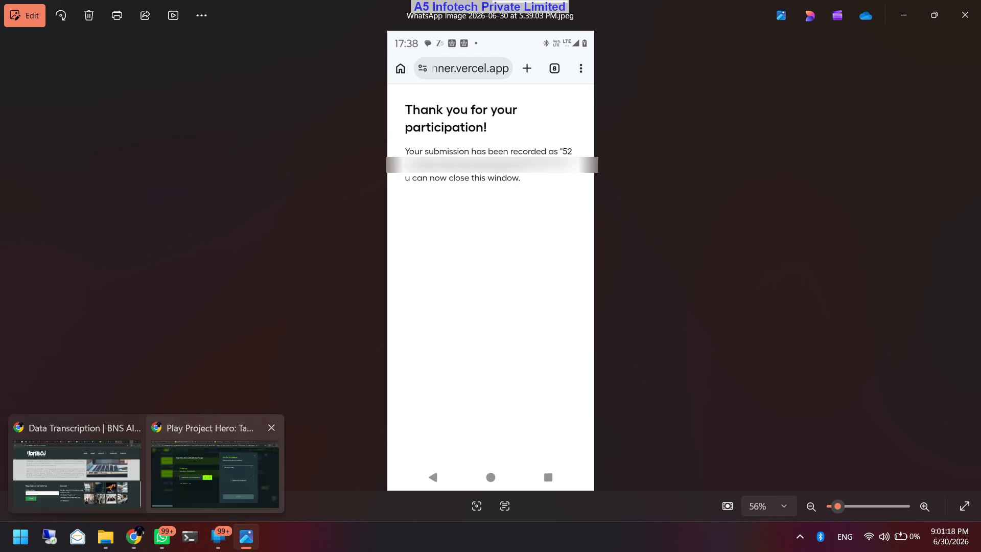
pyautogui.click(210, 470)
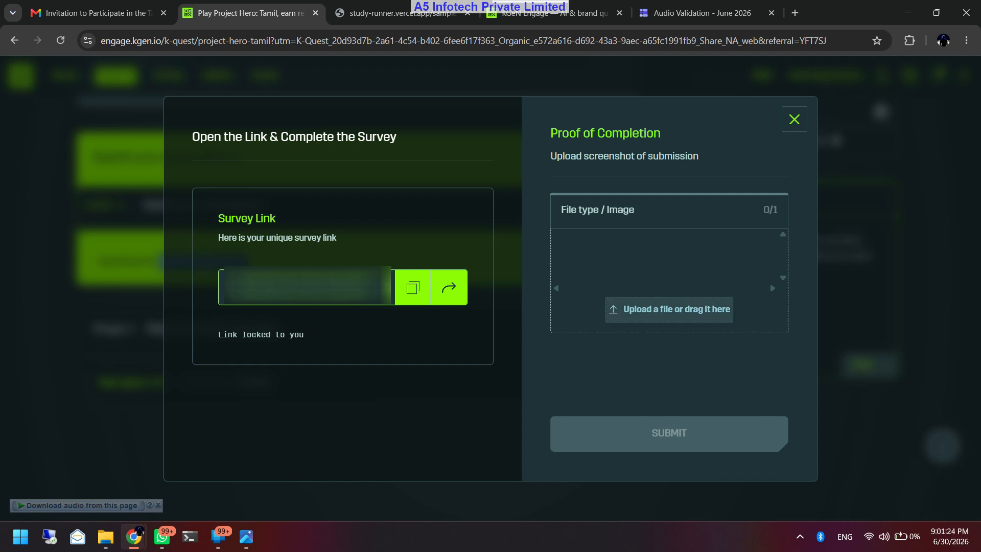
pyautogui.moveTo(246, 537)
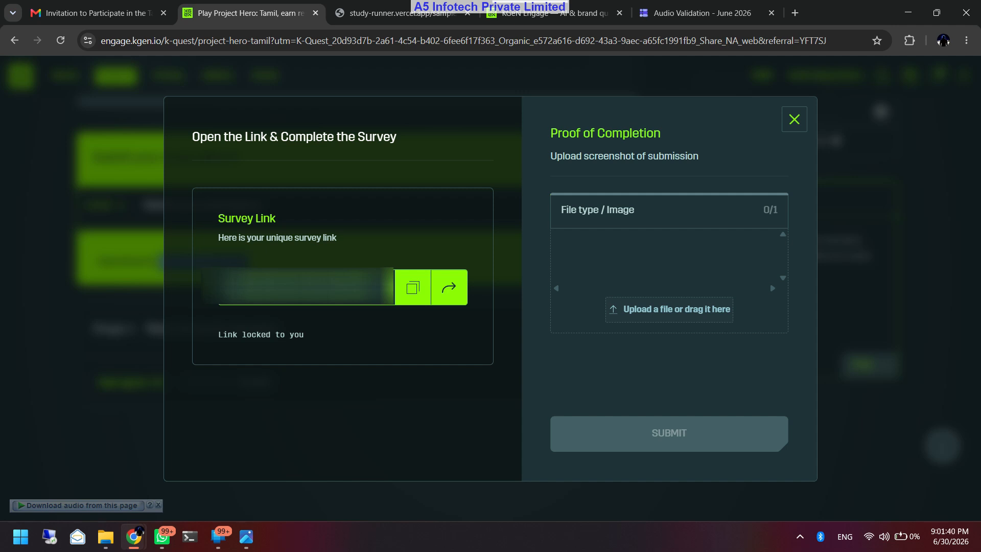
pyautogui.press('Escape')
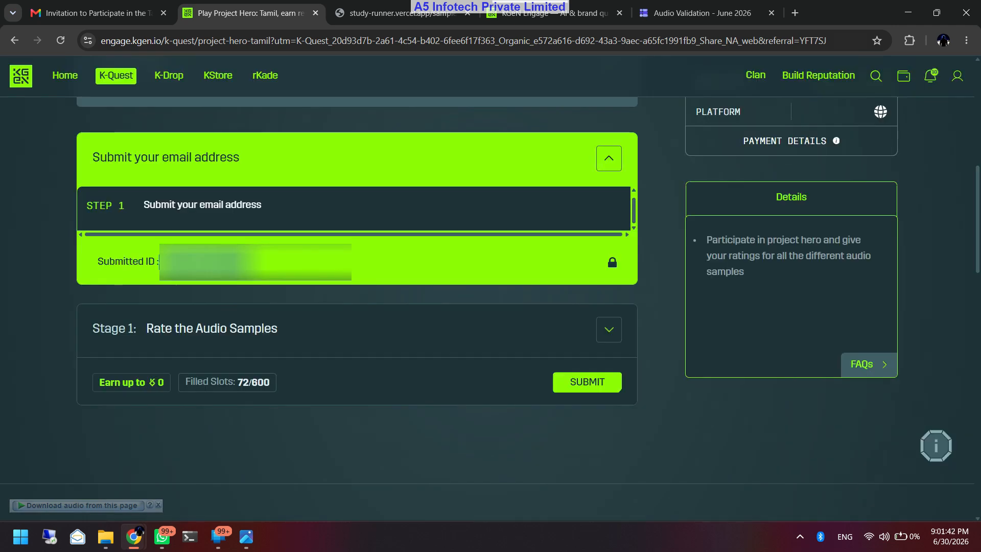
# Open a new blank response of the Audio Validation - June 2026 form from its confirmation page
pyautogui.hotkey('ctrl', '5')
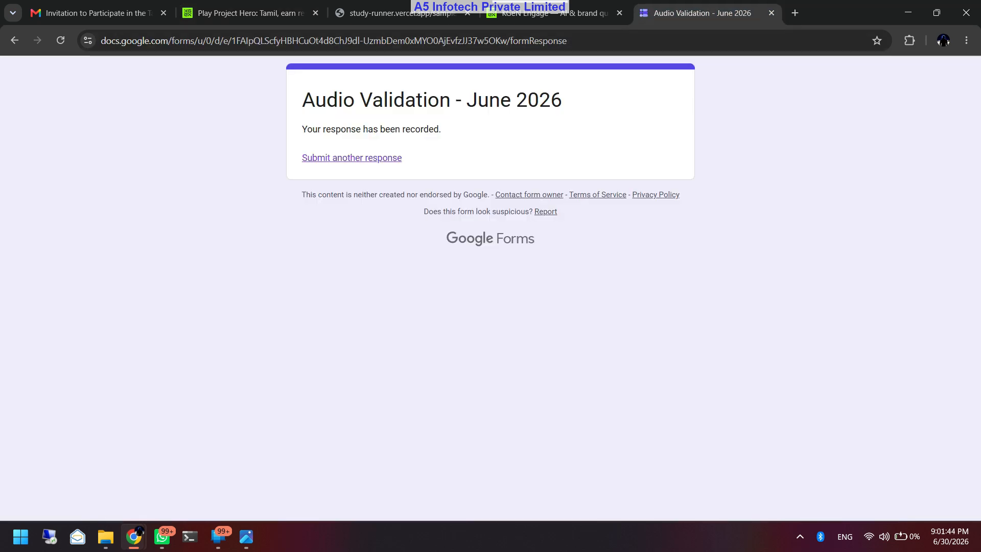
pyautogui.click(351, 157)
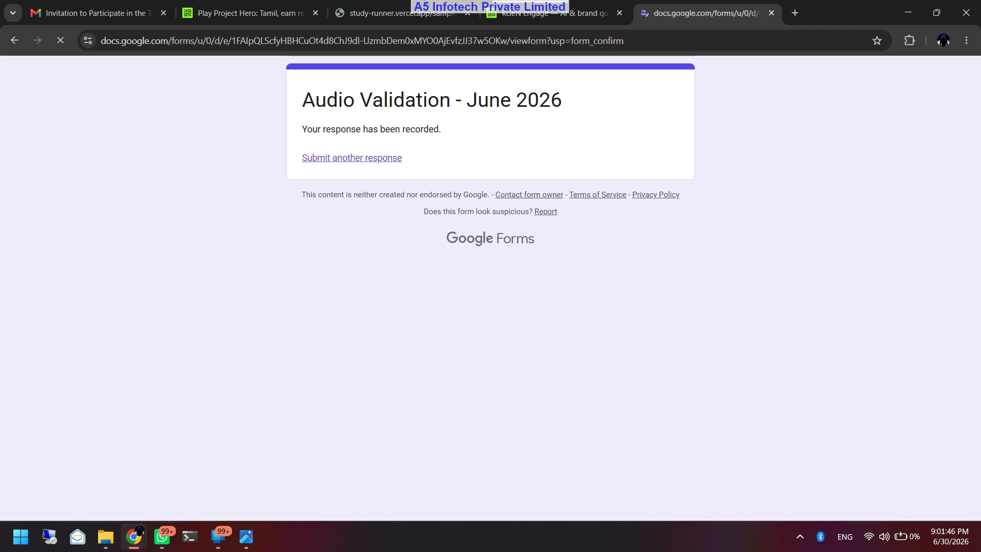
pyautogui.scroll(-1, 485, 286)
pyautogui.scroll(1, 485, 286)
# Open the YOPmail site in a new tab and clear the inbox name field
pyautogui.click(794, 13)
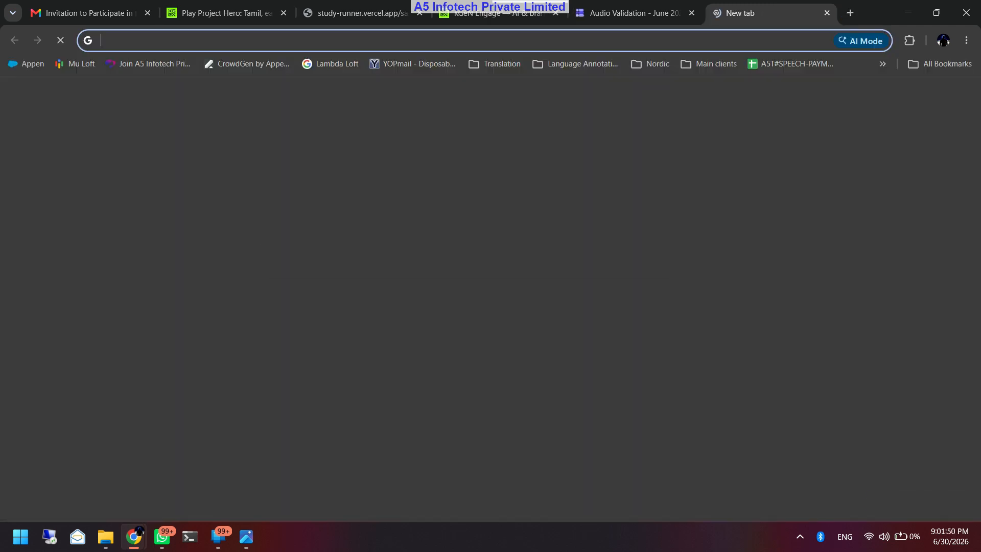
pyautogui.write('yopa')
pyautogui.press('BackSpace')
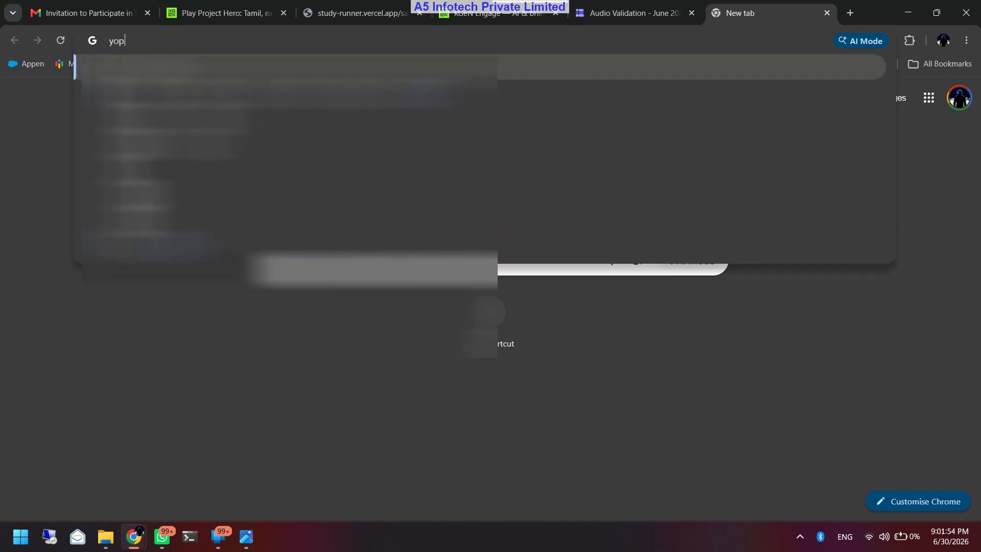
pyautogui.write('ma')
pyautogui.press('Return')
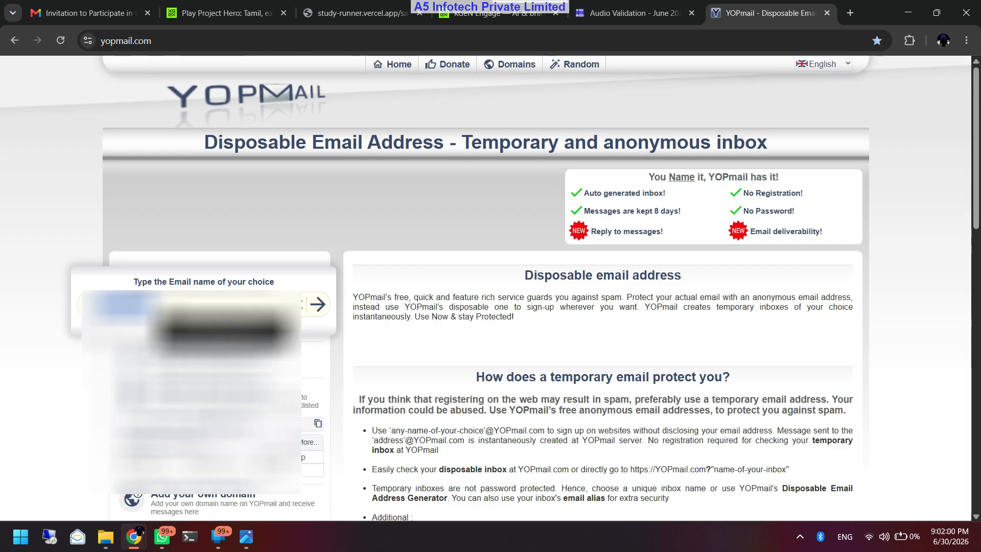
pyautogui.press('BackSpace')
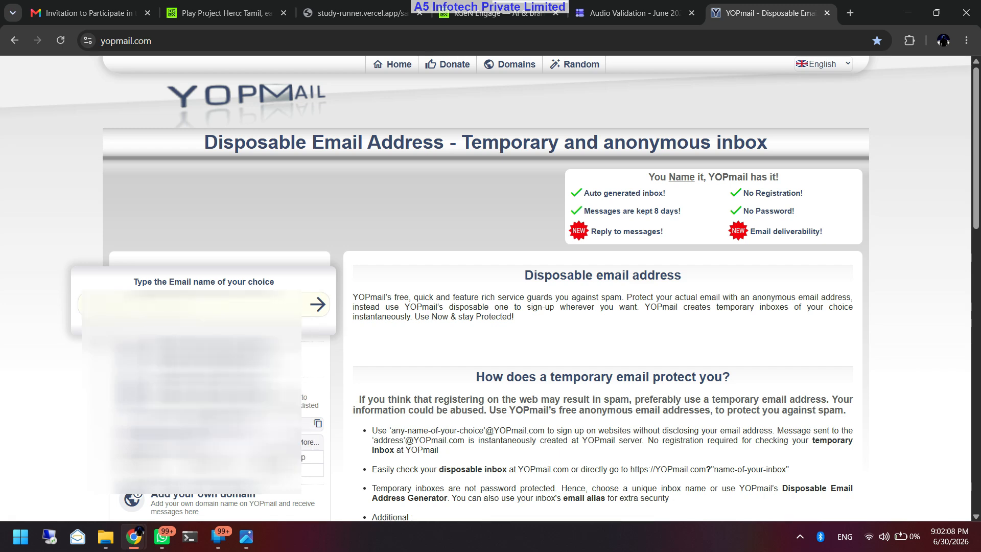
# Review the Audio Validation form's Name, Phone, Email and Language questions and return to the YOPmail page
pyautogui.hotkey('ctrl', 'shift', 'Tab')
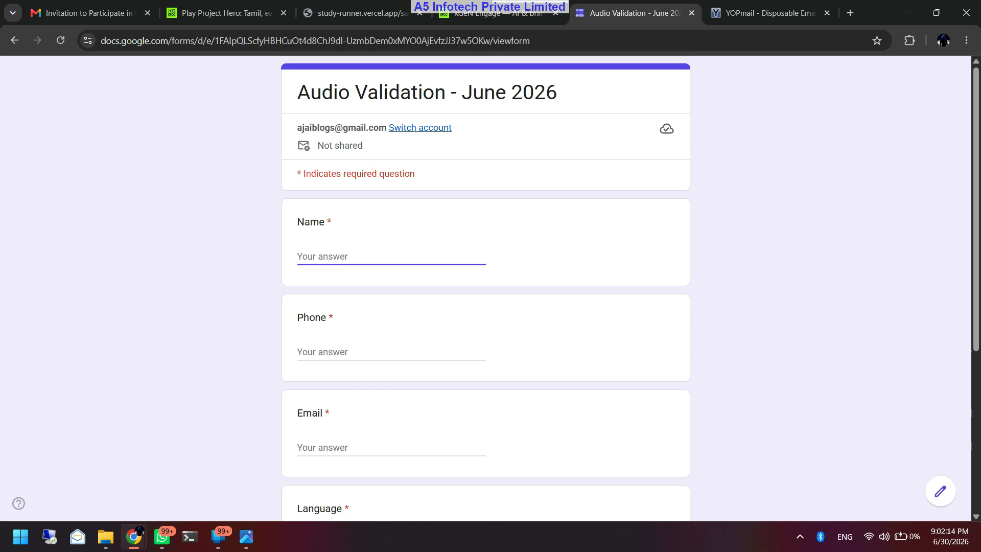
pyautogui.scroll(-1, 358, 383)
pyautogui.click(357, 383)
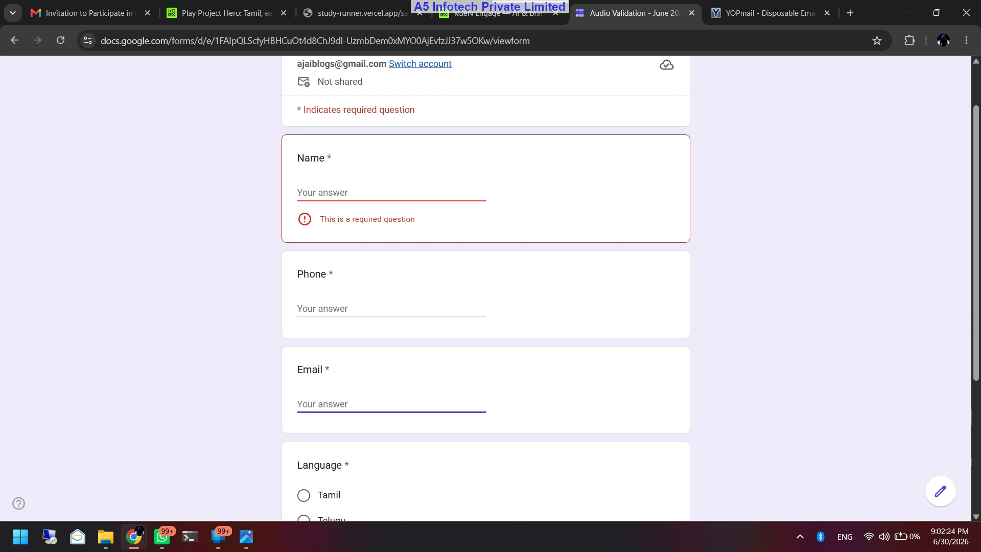
pyautogui.scroll(-3, 485, 286)
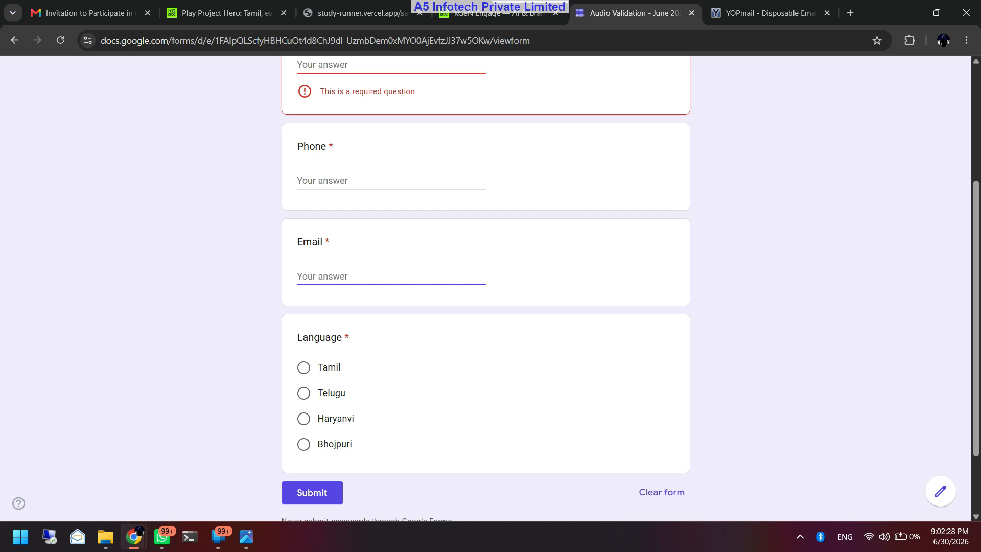
pyautogui.click(768, 12)
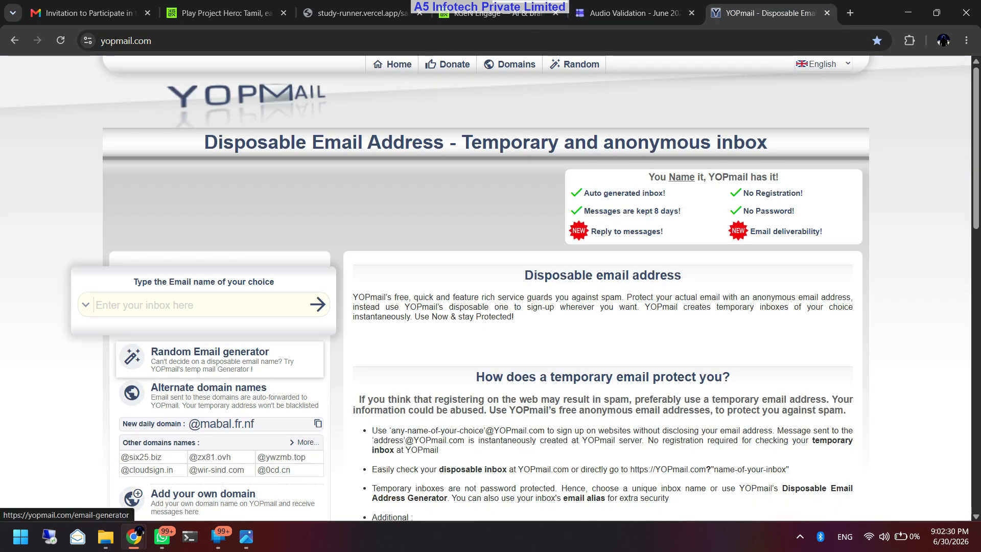